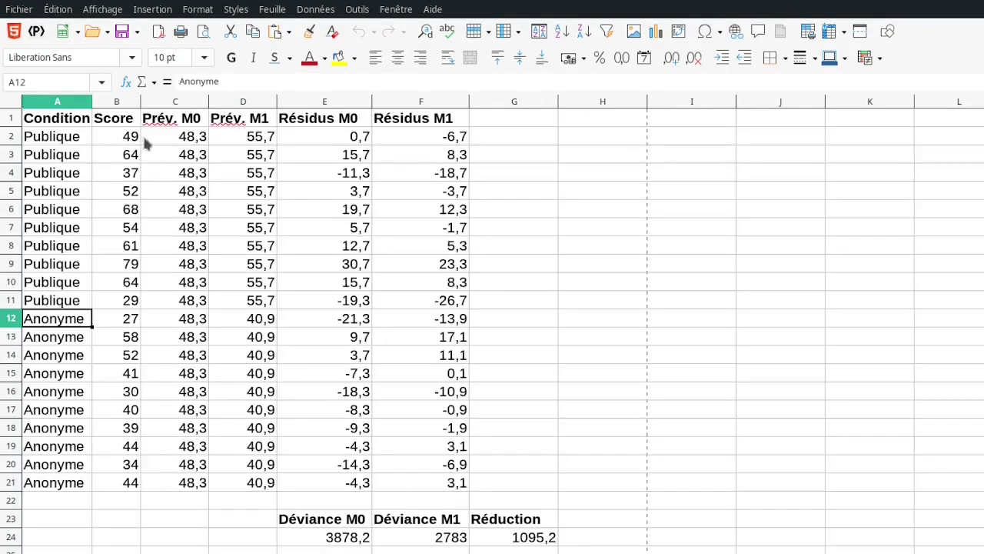
- Examine the Publique and Anonyme conditions in column A and compare their score ranges B2:B11 and B12:B21
left_click(131, 137)
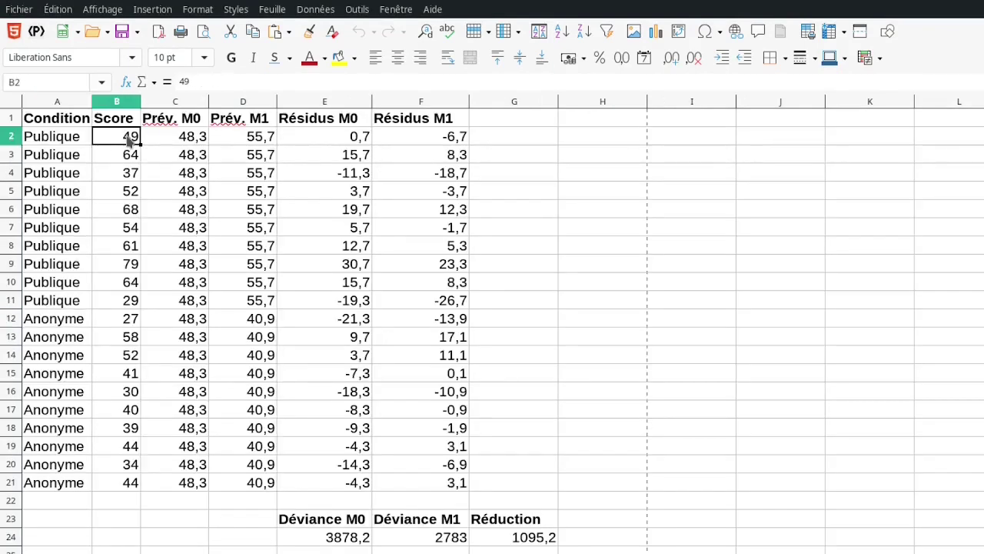
left_click(134, 323)
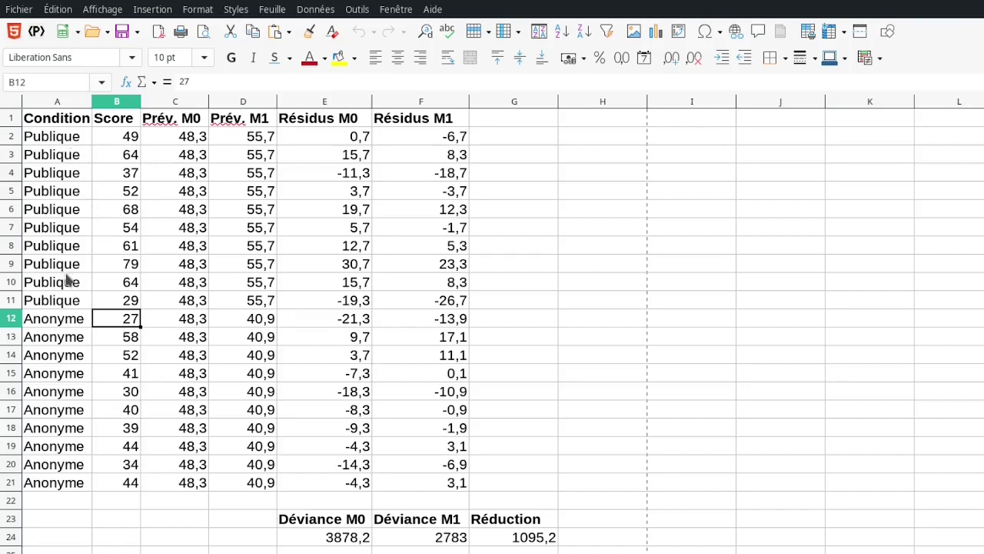
left_click(66, 320)
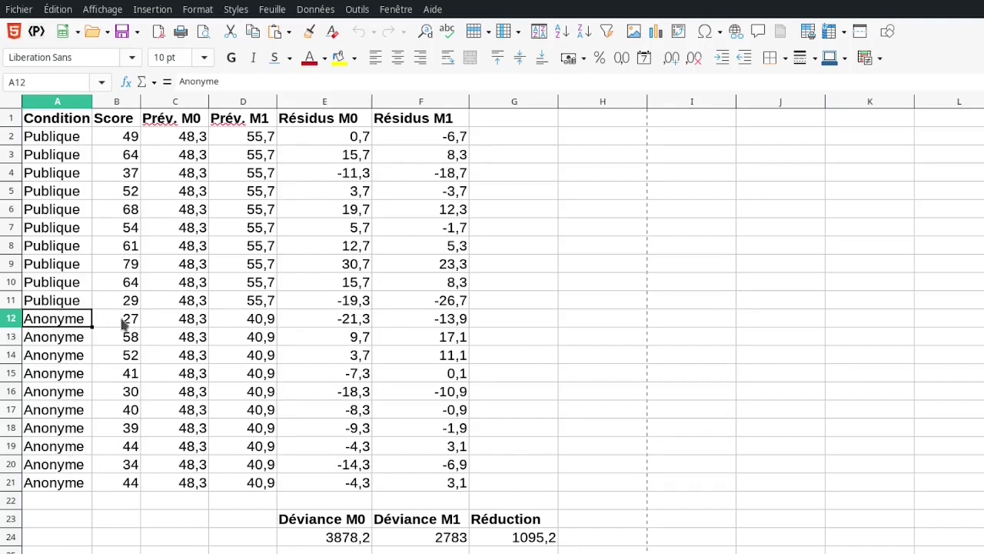
left_click_drag(78, 322, 79, 481)
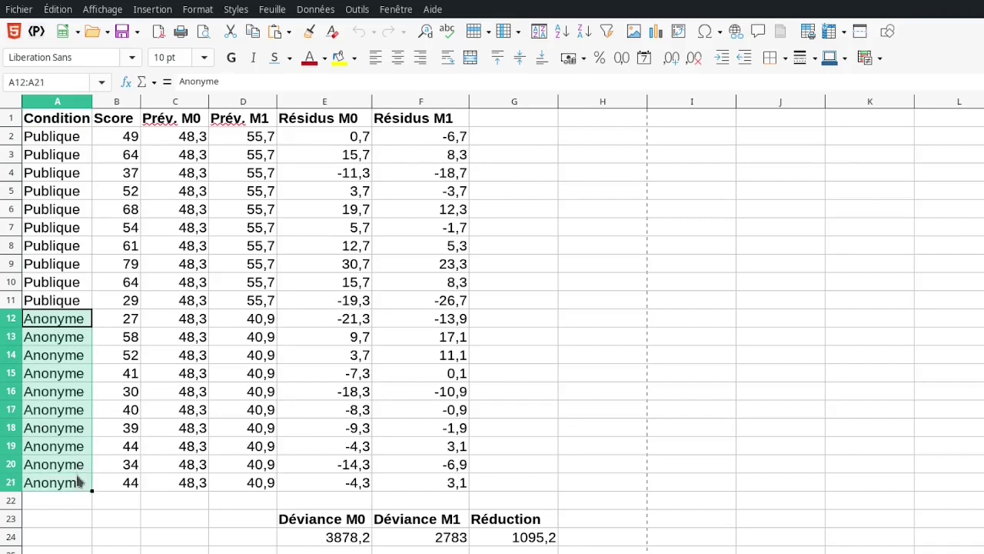
left_click(135, 319)
left_click_drag(135, 319, 136, 483)
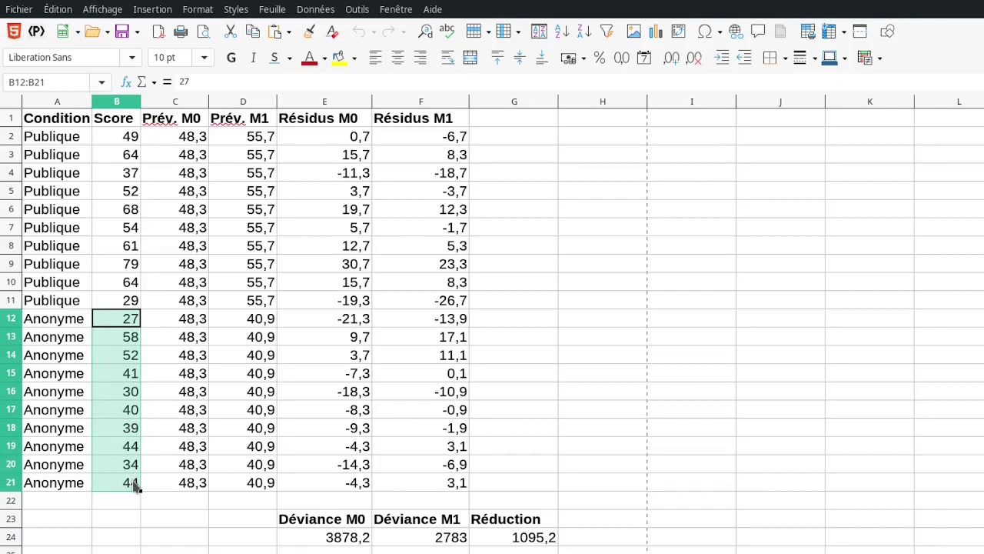
left_click(75, 139)
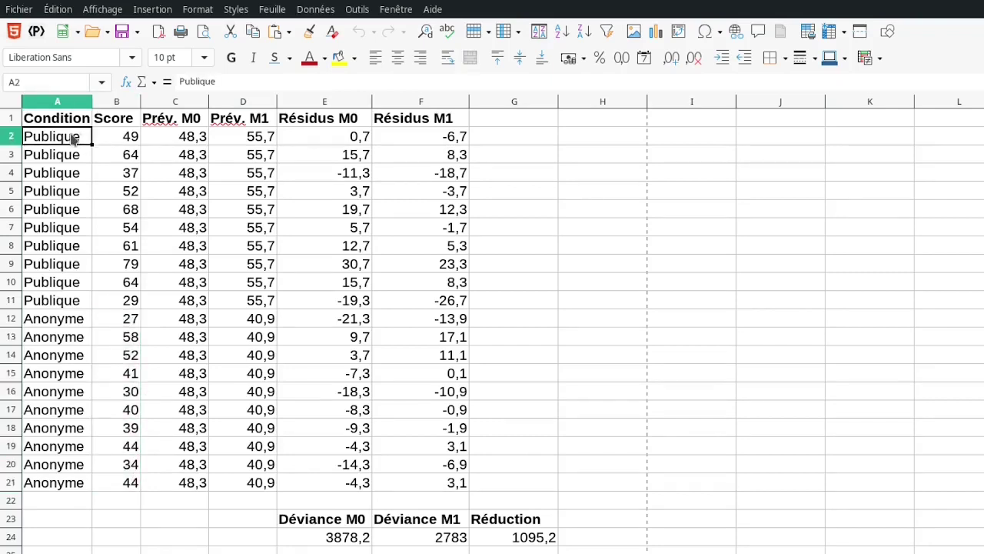
left_click_drag(130, 136, 138, 302)
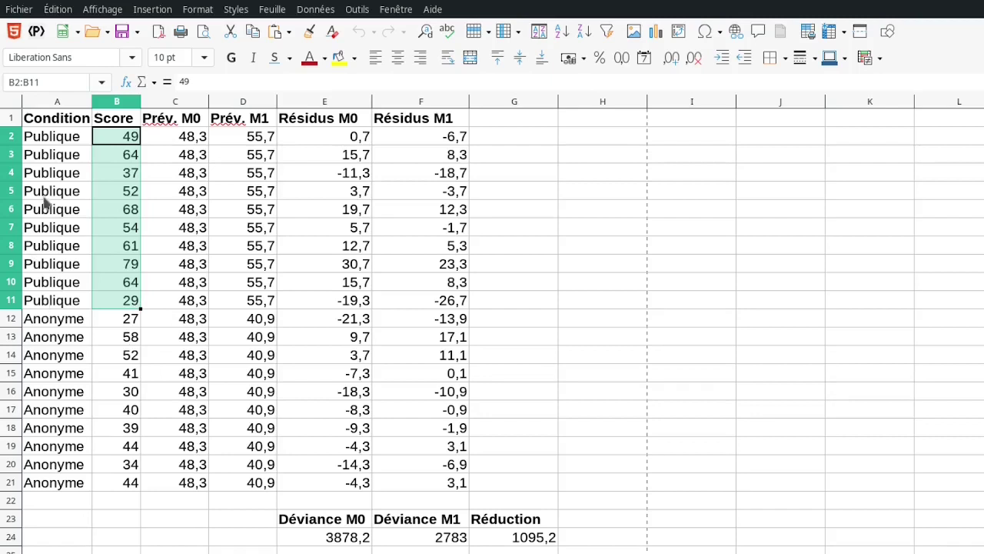
left_click(64, 134)
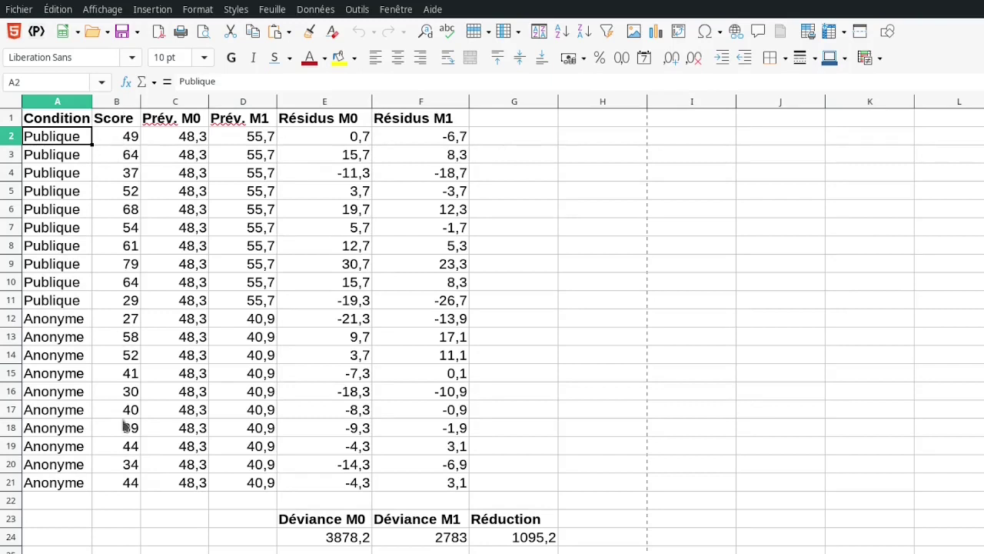
- Calculate the mean of all the scores in column B in cell B23 with the MOYENNE function
left_click(119, 521)
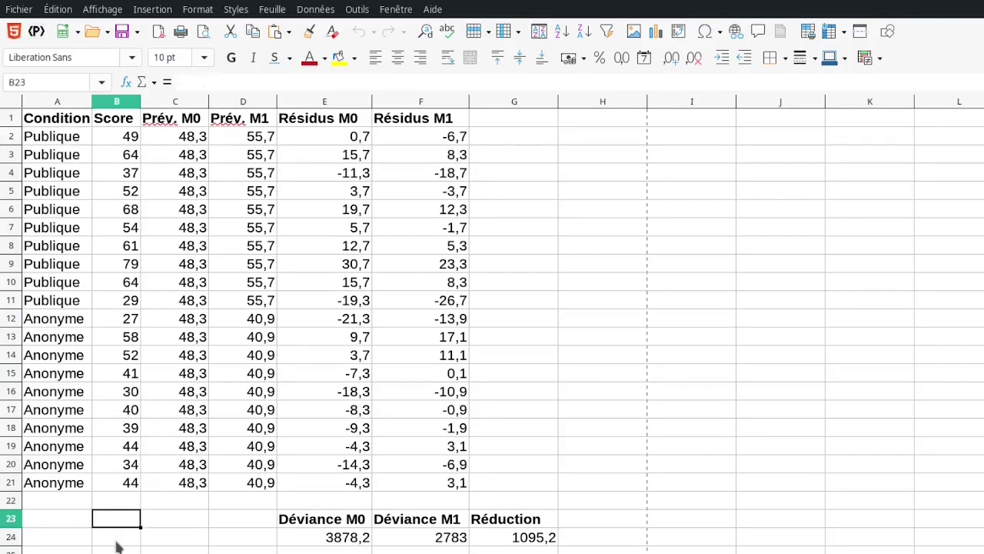
type("=MOY")
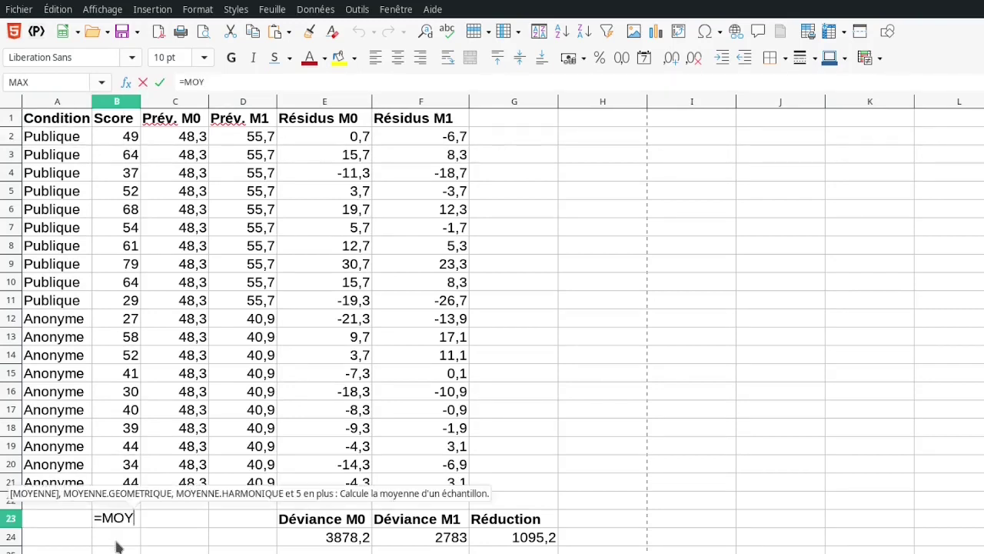
type("ENNE(")
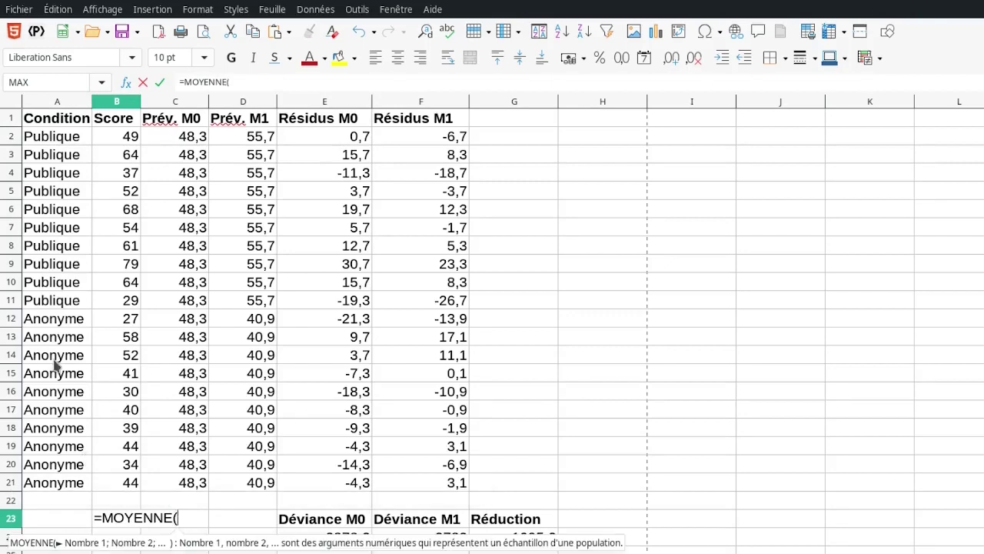
left_click(127, 137)
left_click_drag(121, 348, 119, 496)
type(")")
key("Return")
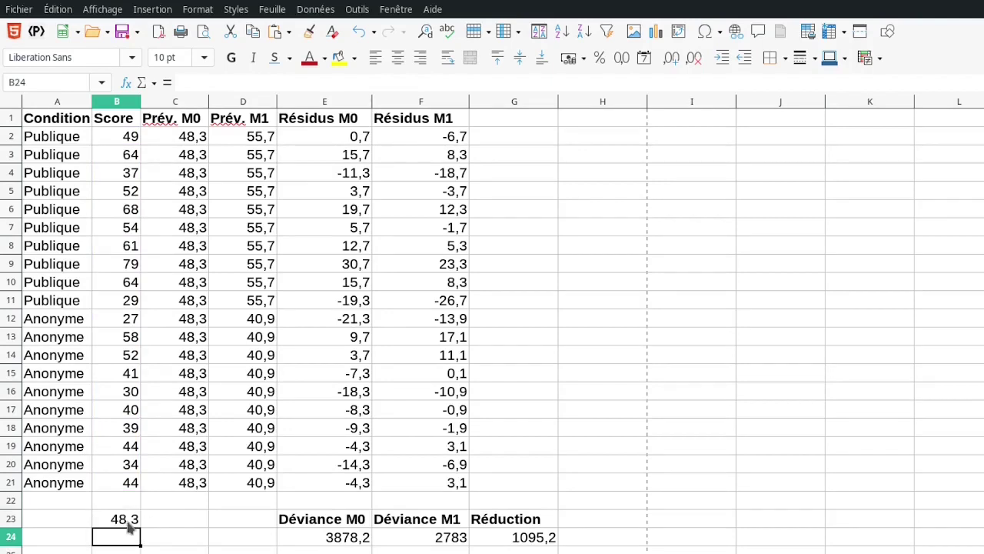
- Examine the Prév. M0 predictions in C2:C21 against the scores of the Publique and Anonyme groups
left_click(188, 136)
left_click_drag(188, 136, 193, 483)
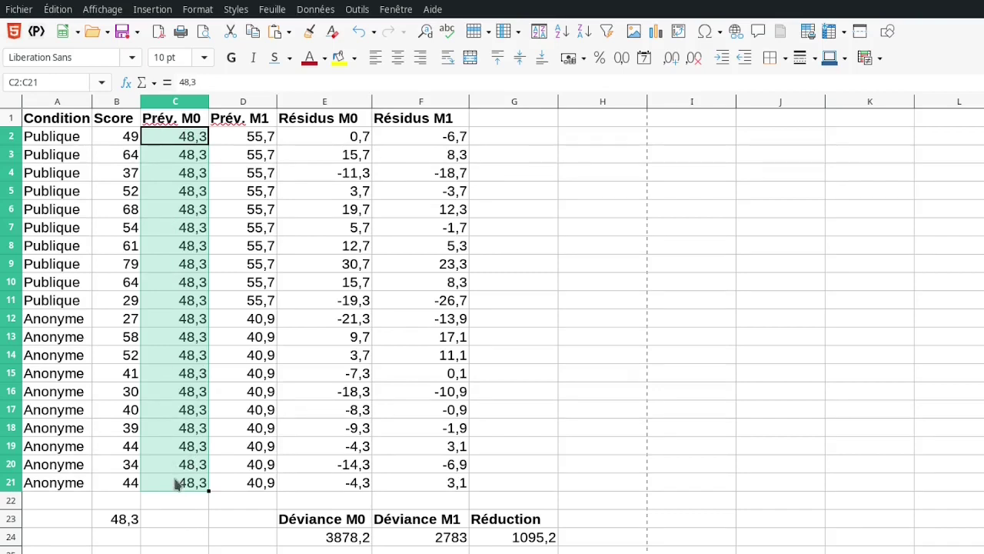
left_click(71, 136)
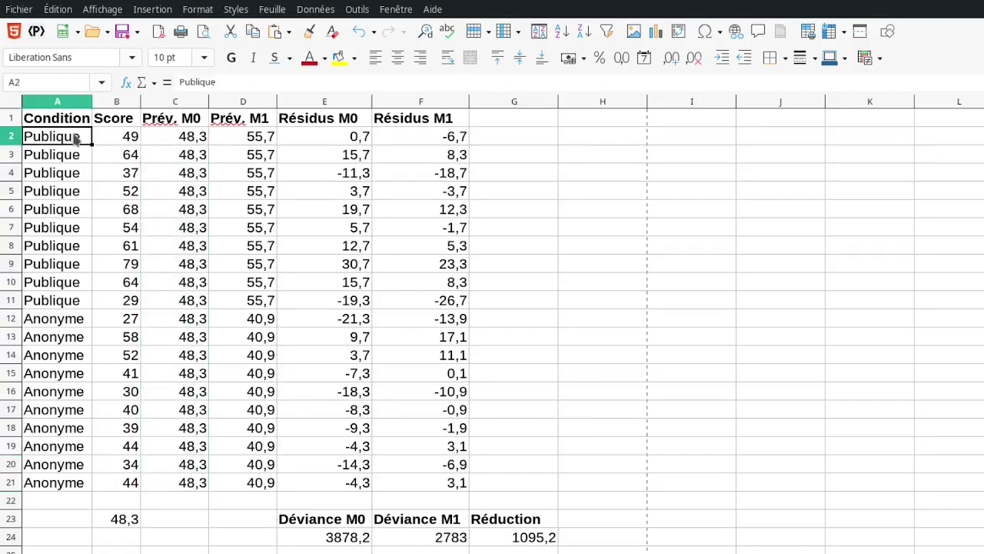
left_click_drag(72, 136, 77, 483)
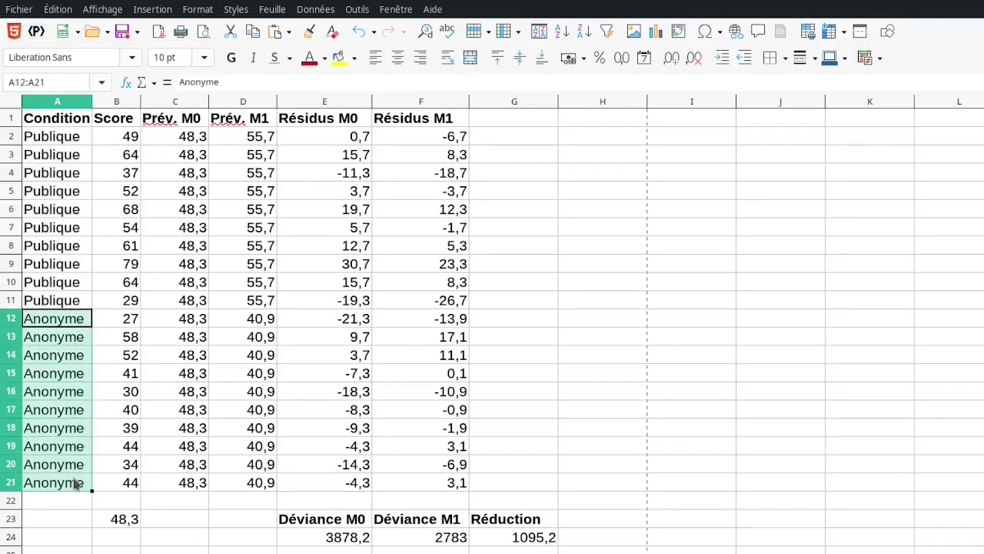
left_click_drag(130, 137, 156, 315)
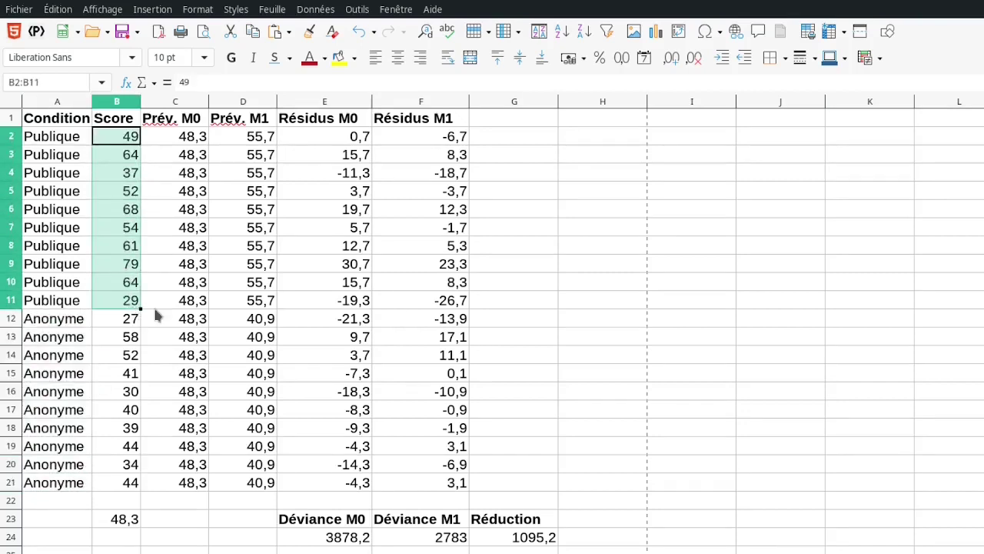
left_click(128, 325)
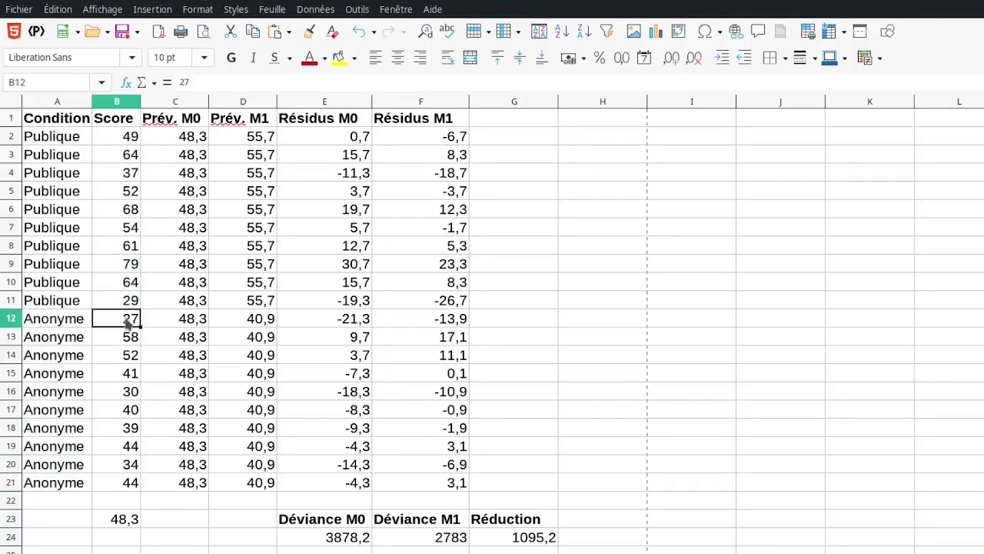
left_click_drag(128, 324, 132, 487)
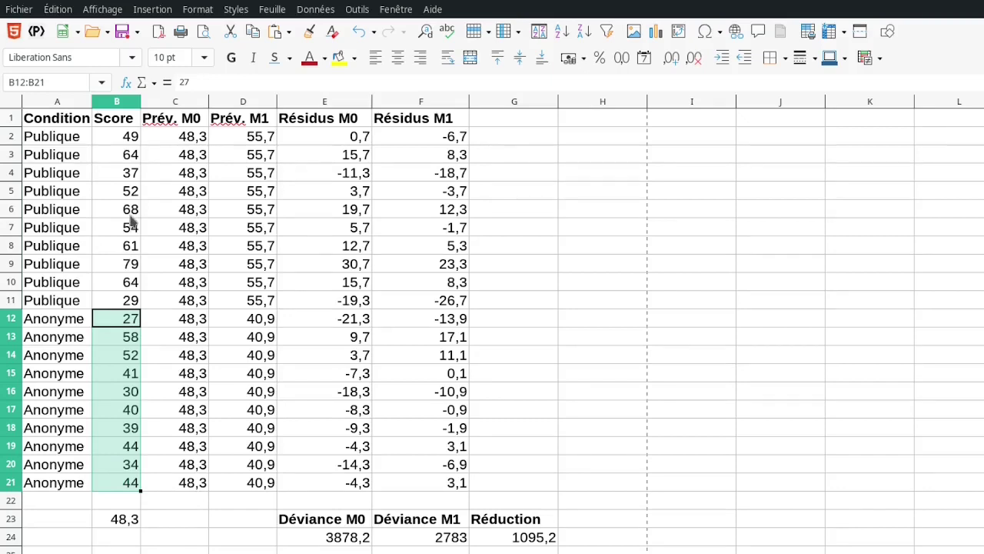
left_click_drag(122, 139, 123, 302)
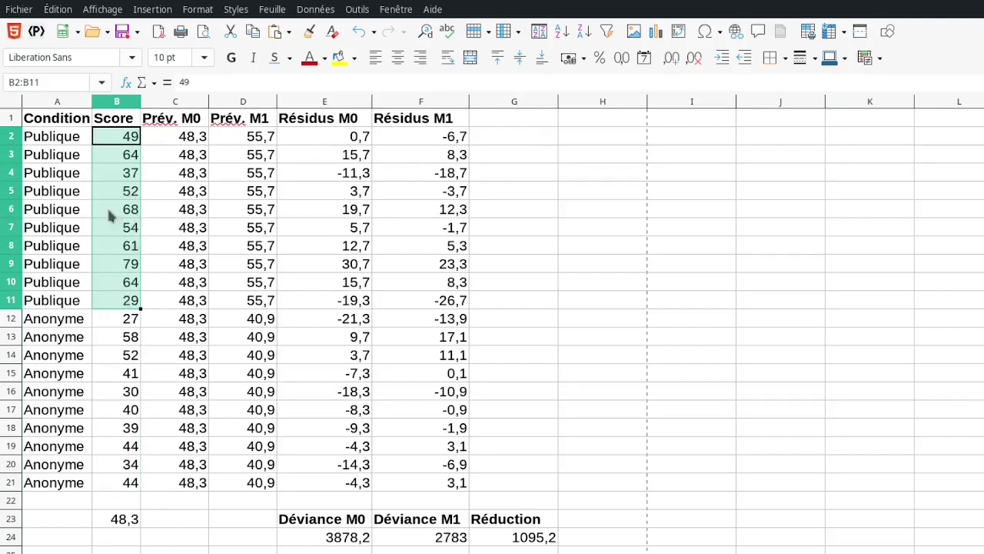
left_click(127, 323)
left_click_drag(130, 331, 116, 488)
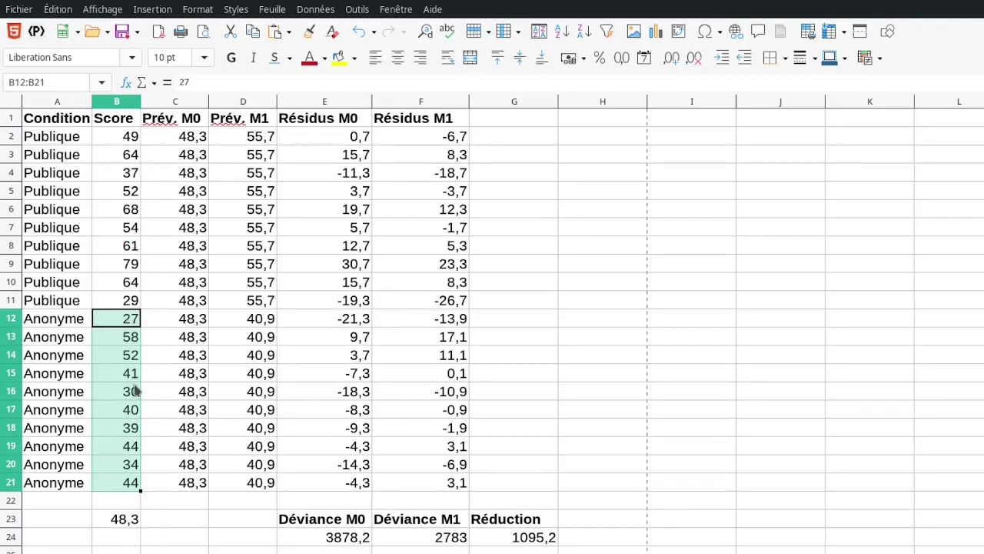
- Examine the Prév. M1 predictions for the Publique rows D2:D11 and Anonyme rows D12:D21, checking individual Anonyme scores
left_click(262, 138)
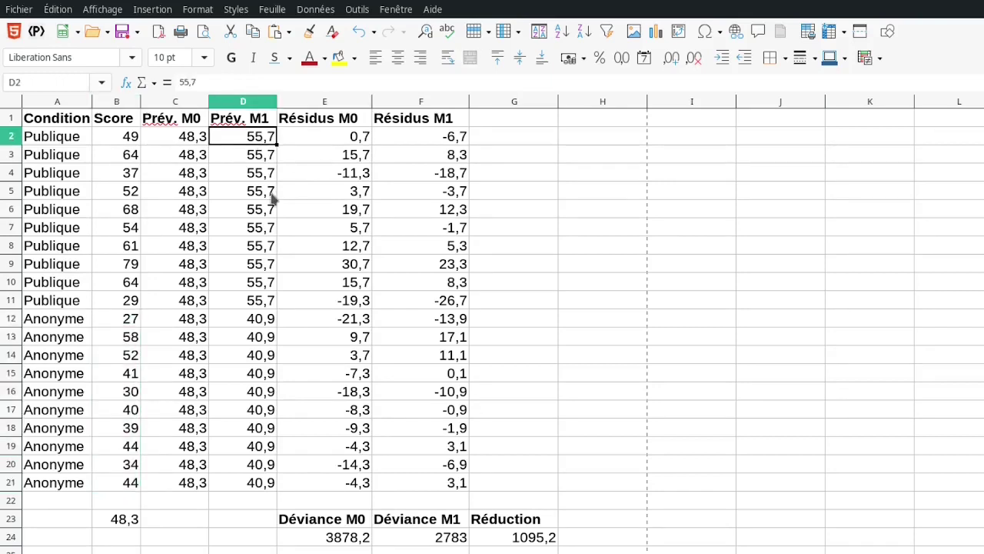
left_click(266, 326)
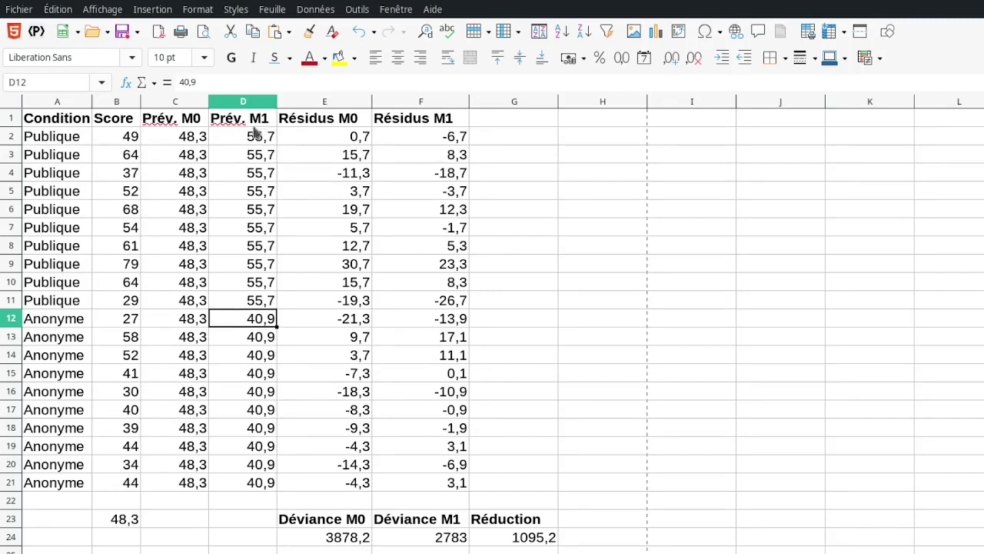
left_click_drag(254, 139, 261, 305)
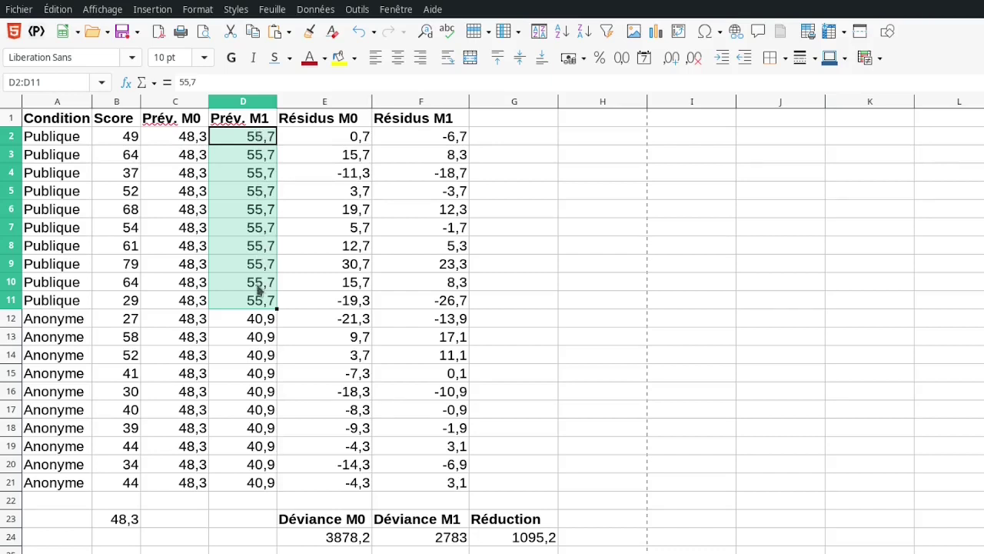
left_click(253, 321)
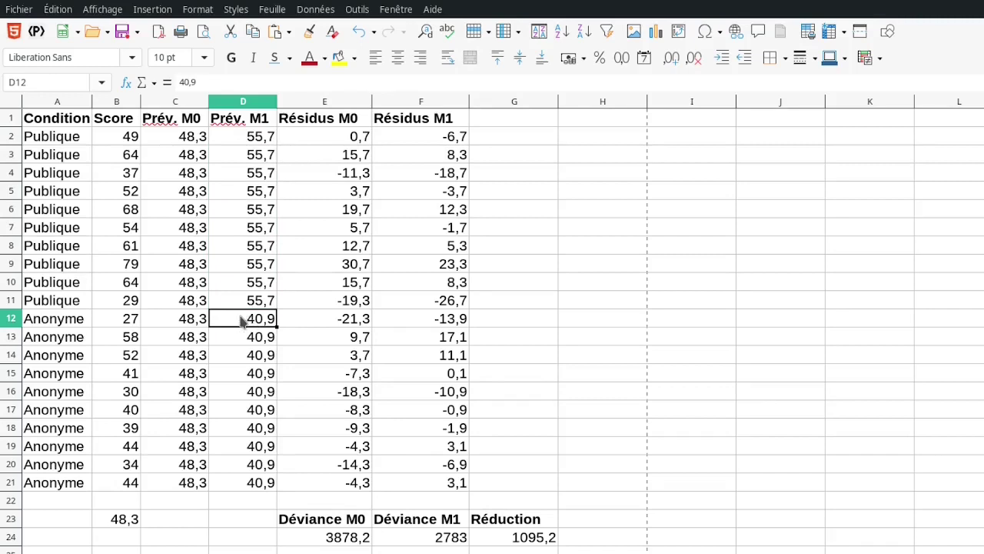
left_click_drag(240, 322, 241, 485)
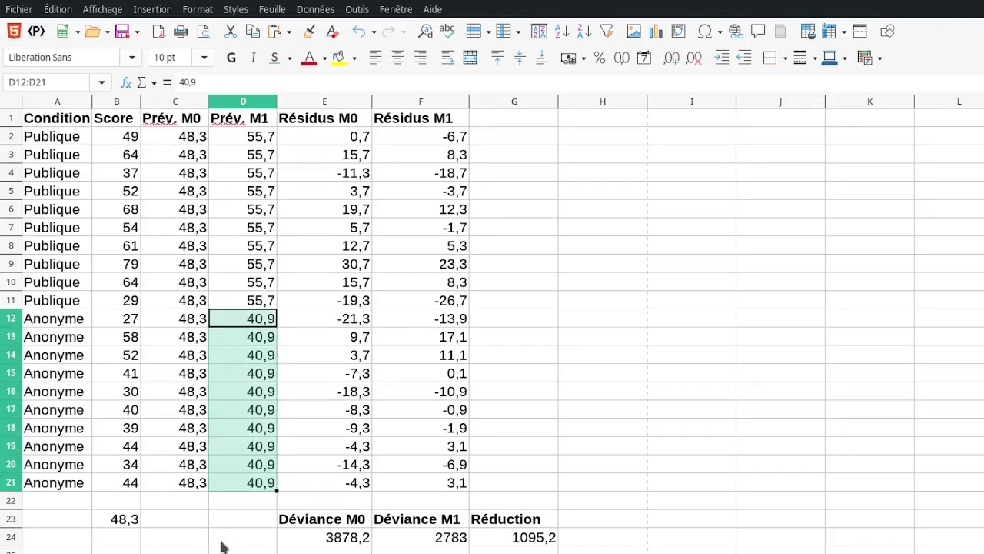
left_click(128, 322)
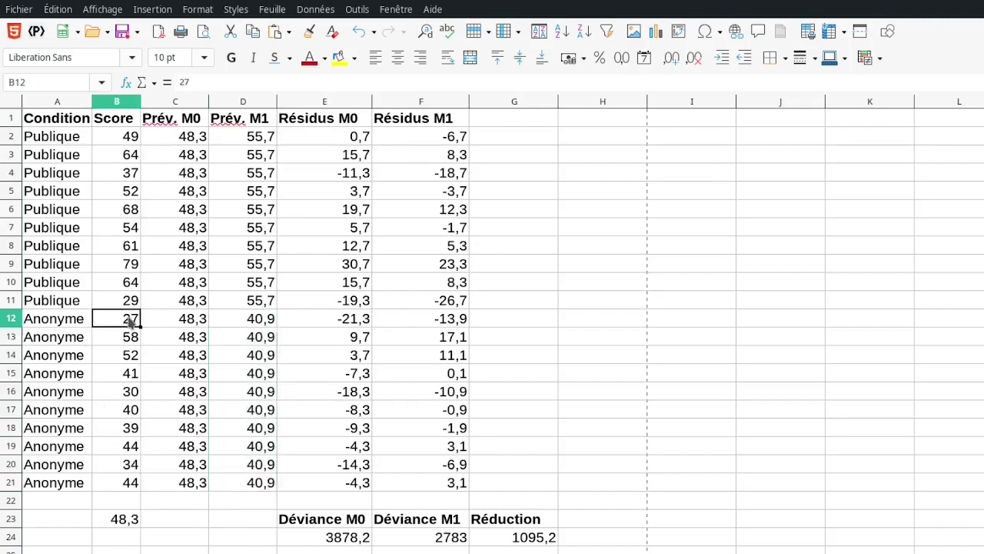
left_click(121, 342)
left_click(125, 357)
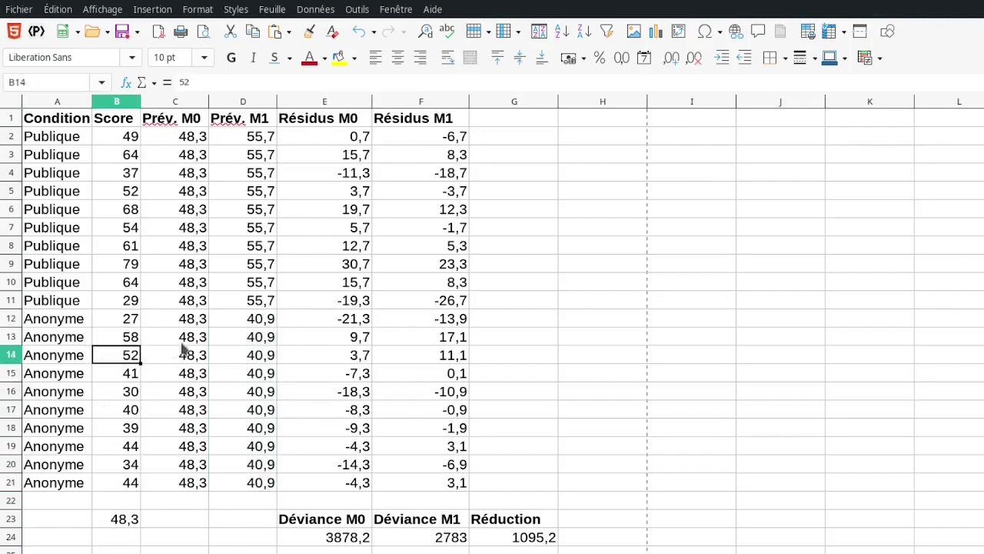
left_click(254, 321)
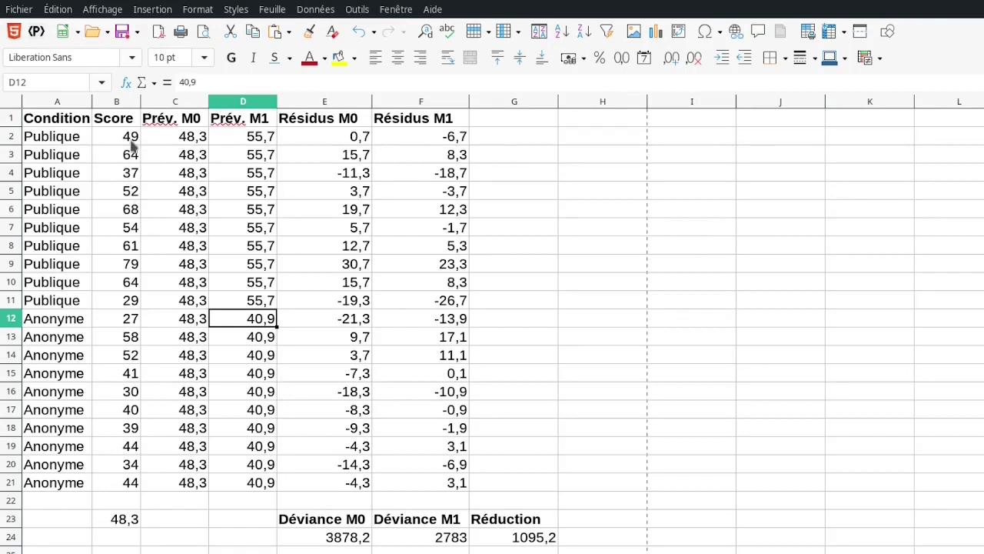
- Compare the full score column B2:B21 with the M0 predictions in C2:C21 and the M1 predictions in D2:D21
left_click_drag(133, 143, 131, 200)
left_click_drag(131, 374, 127, 482)
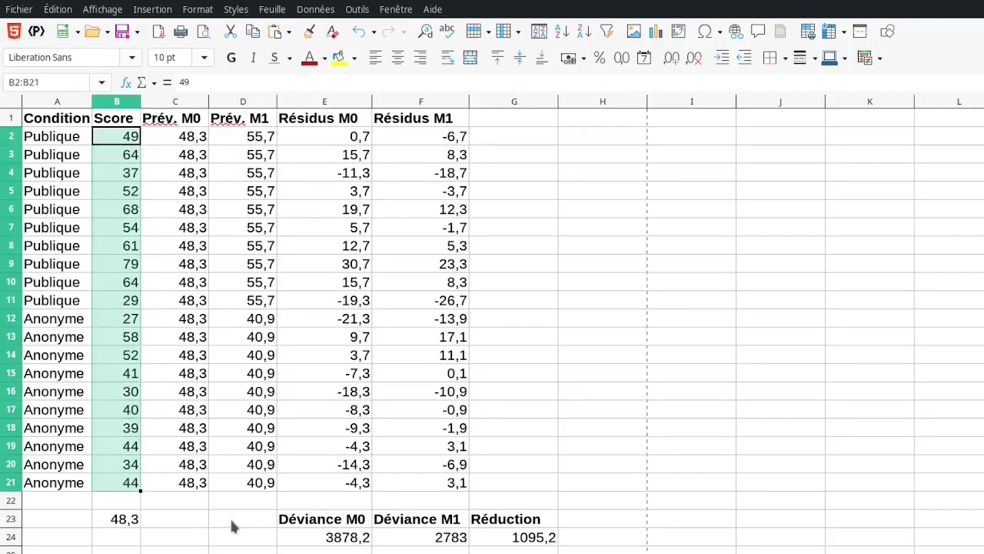
left_click(184, 137)
left_click_drag(187, 154, 189, 485)
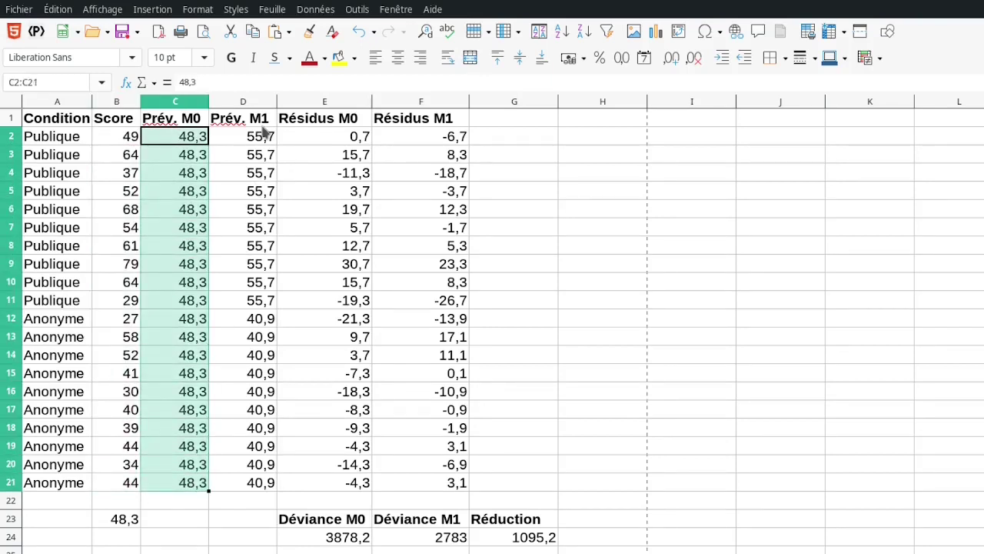
left_click_drag(263, 137, 265, 485)
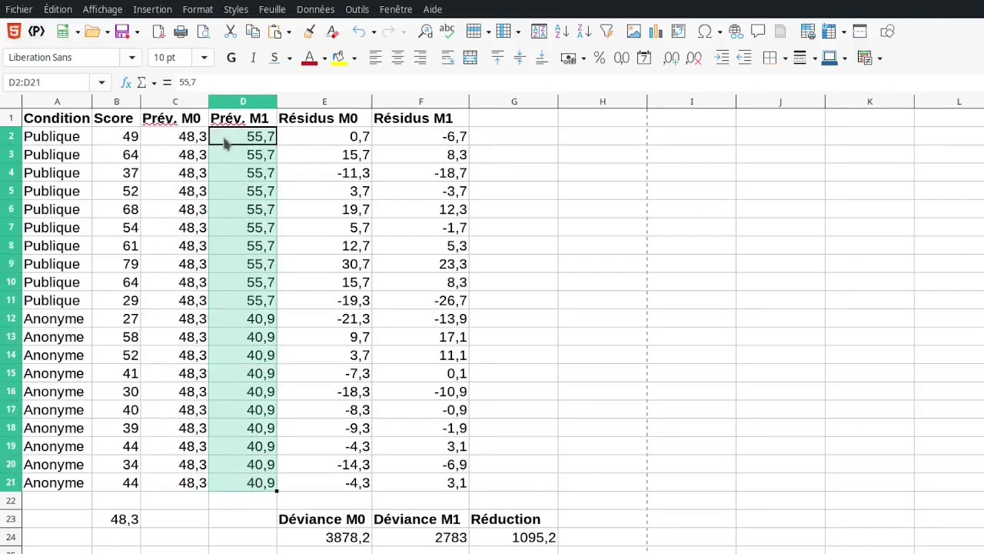
left_click_drag(121, 136, 110, 484)
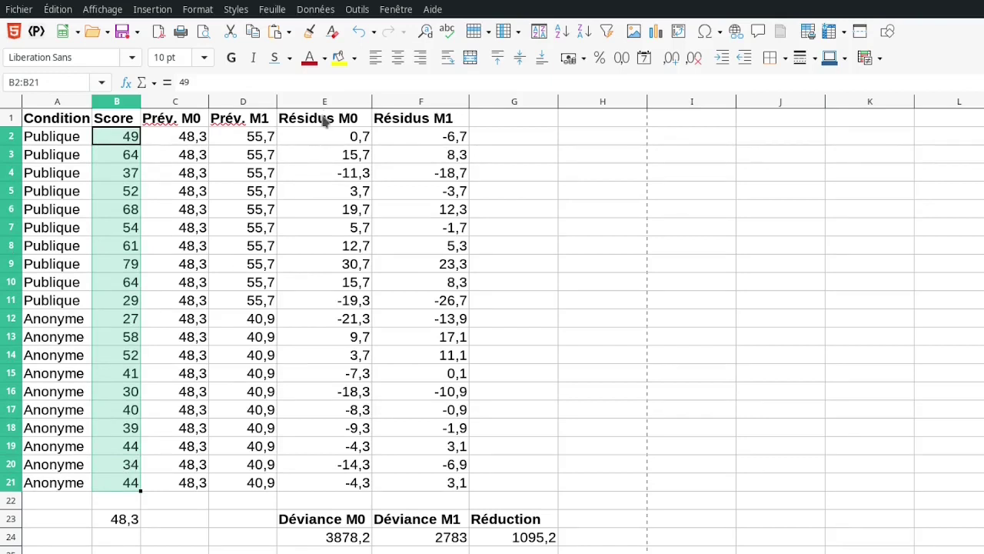
- Inspect the first Résidus M0 formula in E2 and the M0 prediction it refers to in C2
left_click(325, 121)
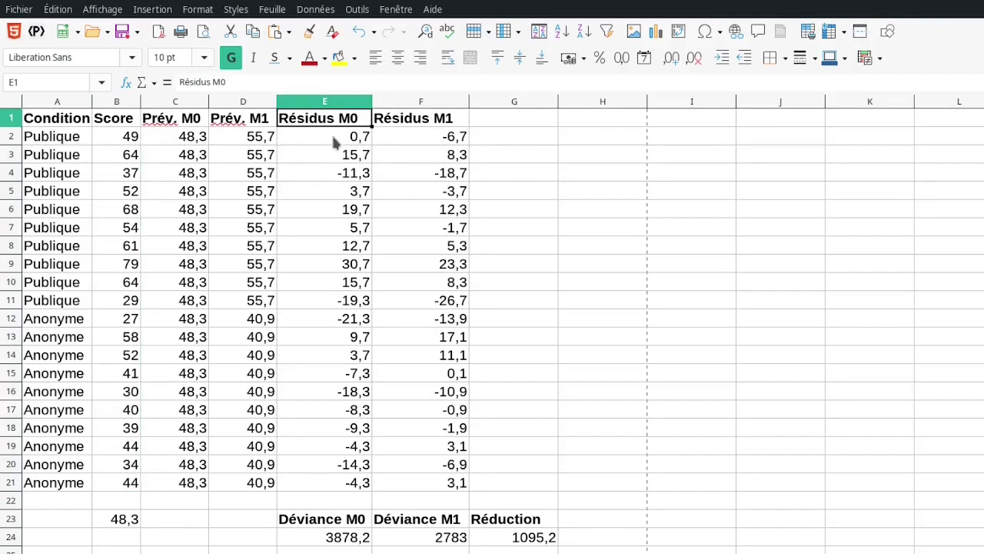
left_click(335, 140)
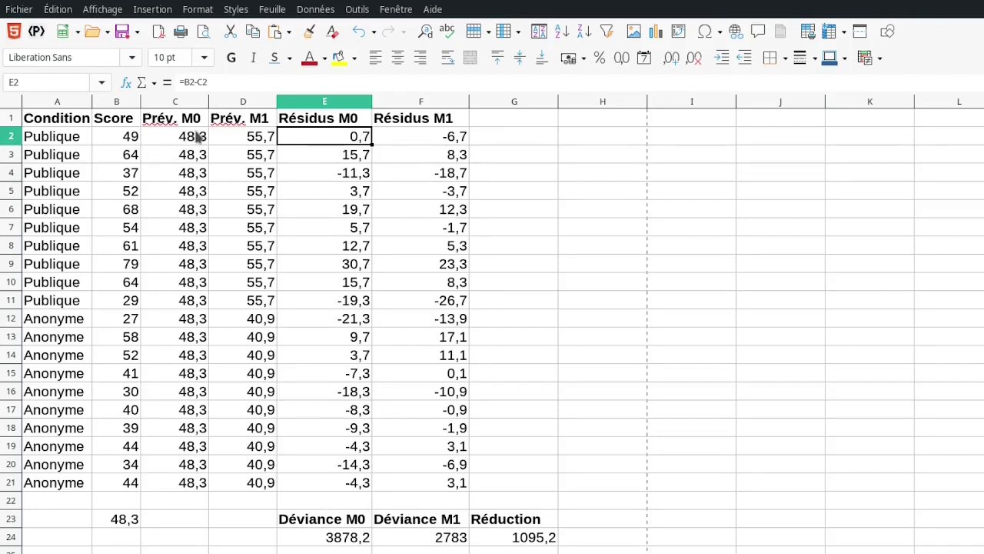
left_click(194, 138)
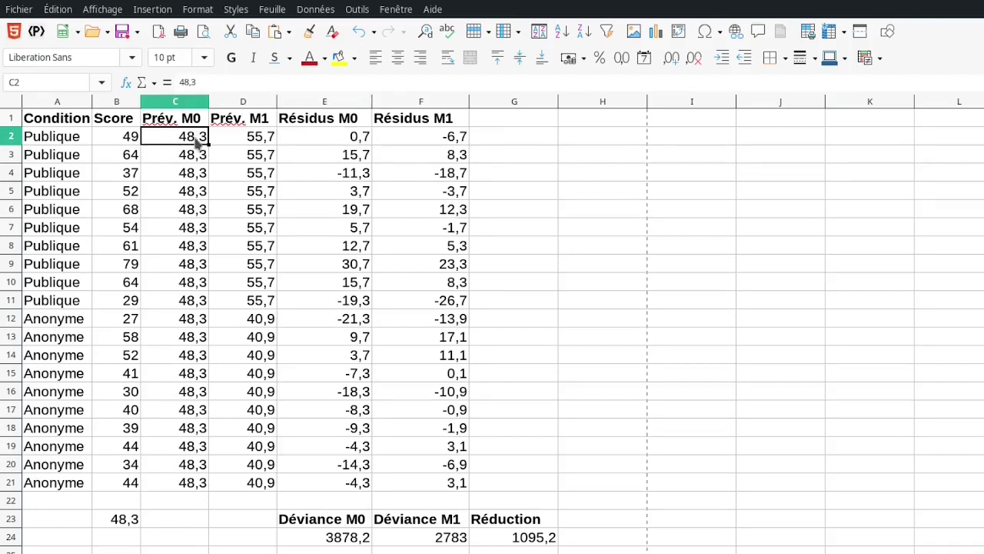
- Inspect the first row's Résidus M0 and Résidus M1 formulas in E2 and F2 against score B2 and M1 prediction D2
left_click(126, 138)
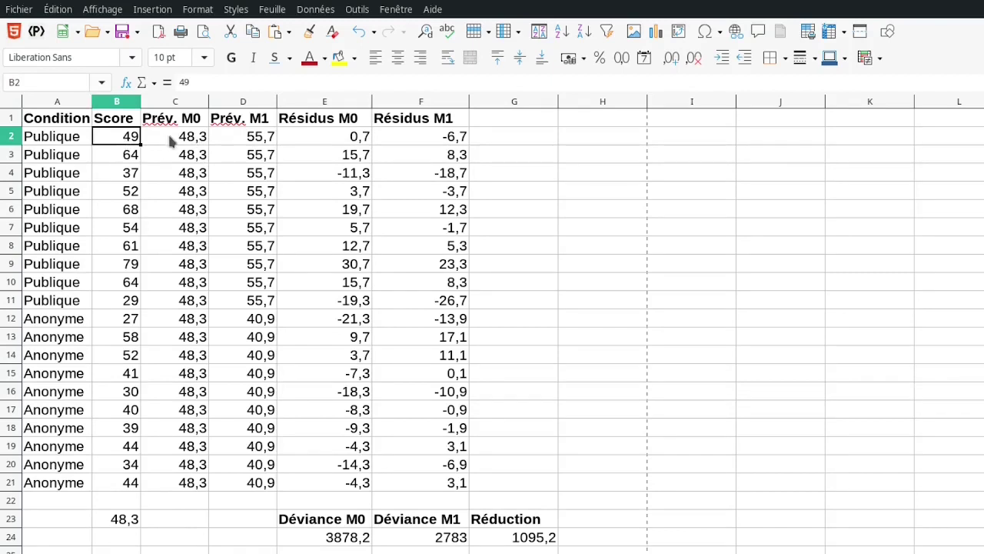
left_click(357, 136)
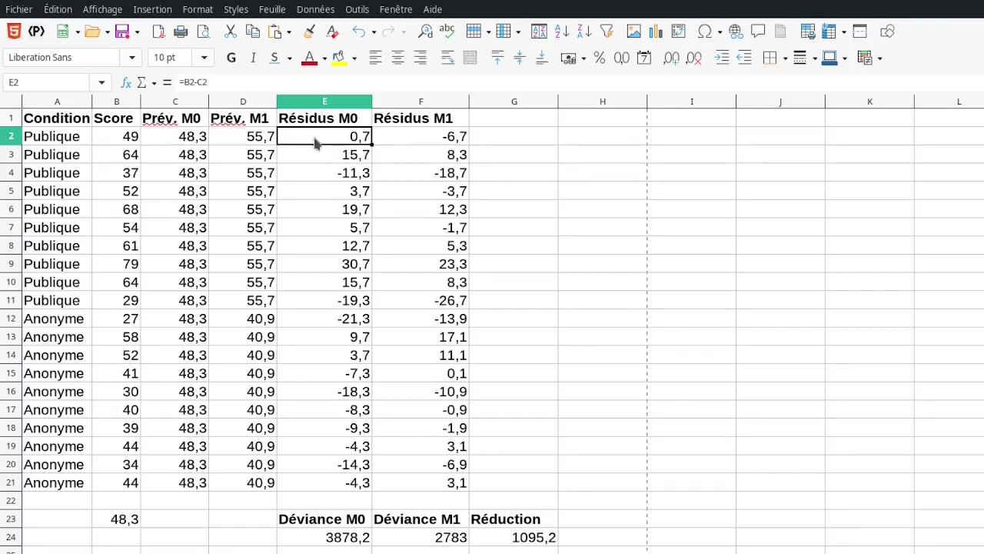
left_click(429, 139)
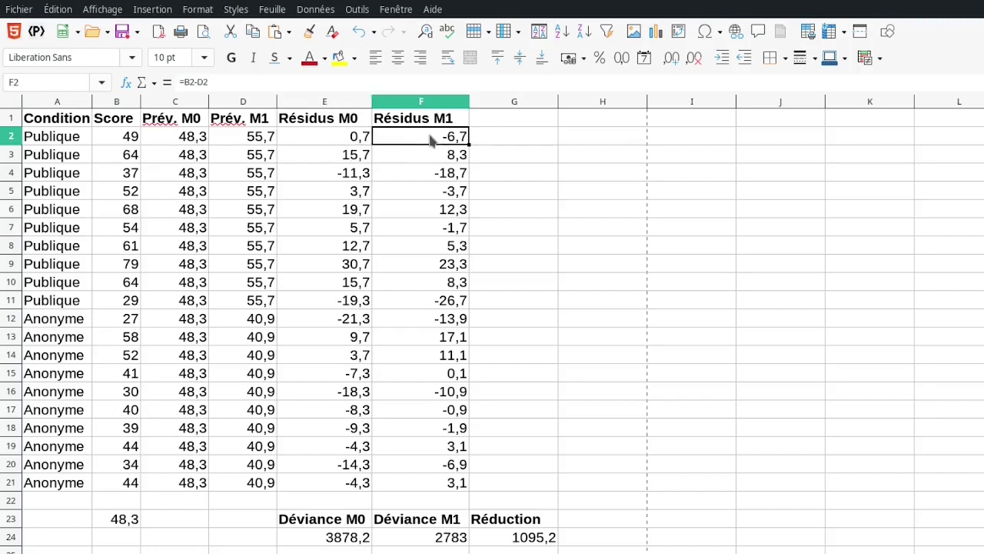
left_click(125, 137)
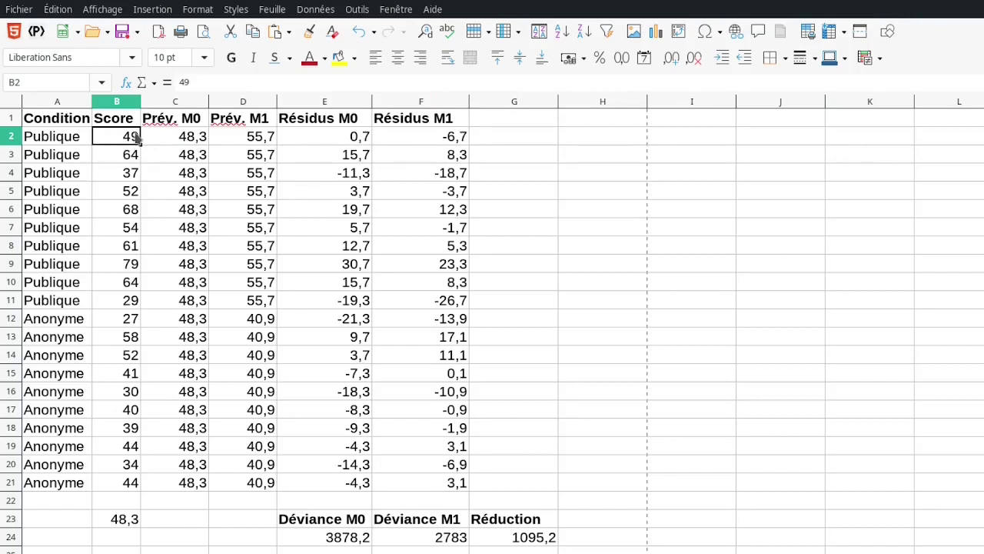
left_click(263, 138)
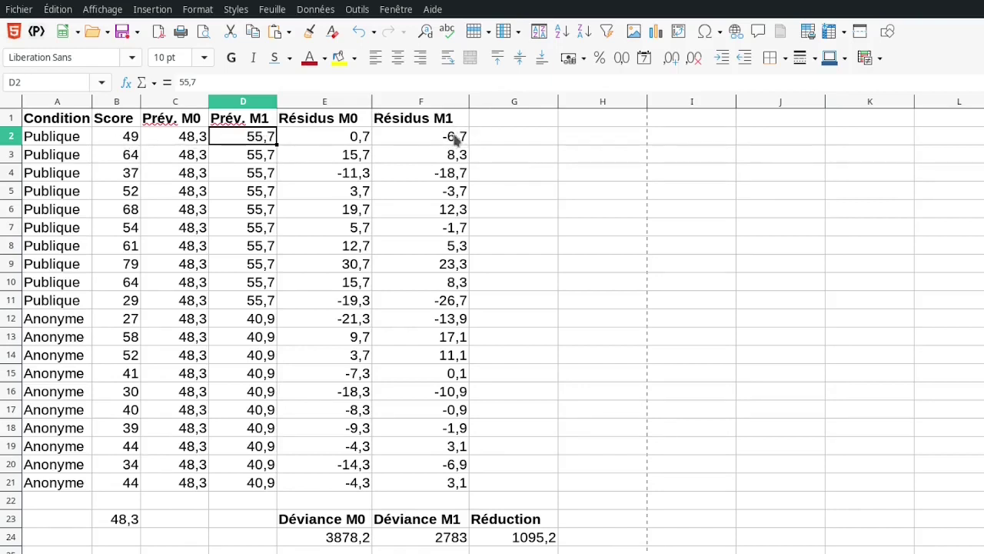
left_click(451, 137)
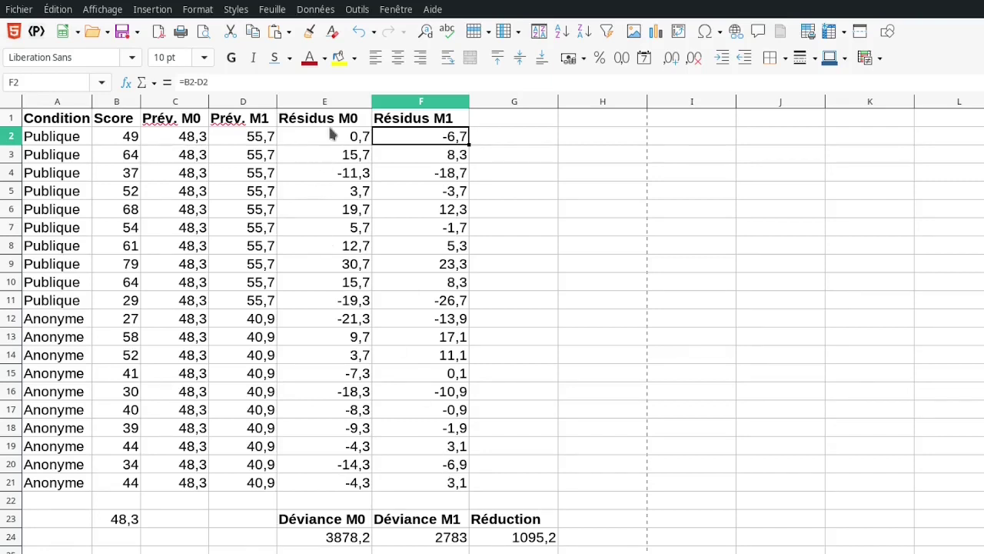
- Examine the Résidus M0 values in E2:E21 and the Déviance M0 sum-of-squares formula in E24 that uses them
left_click_drag(324, 136, 323, 475)
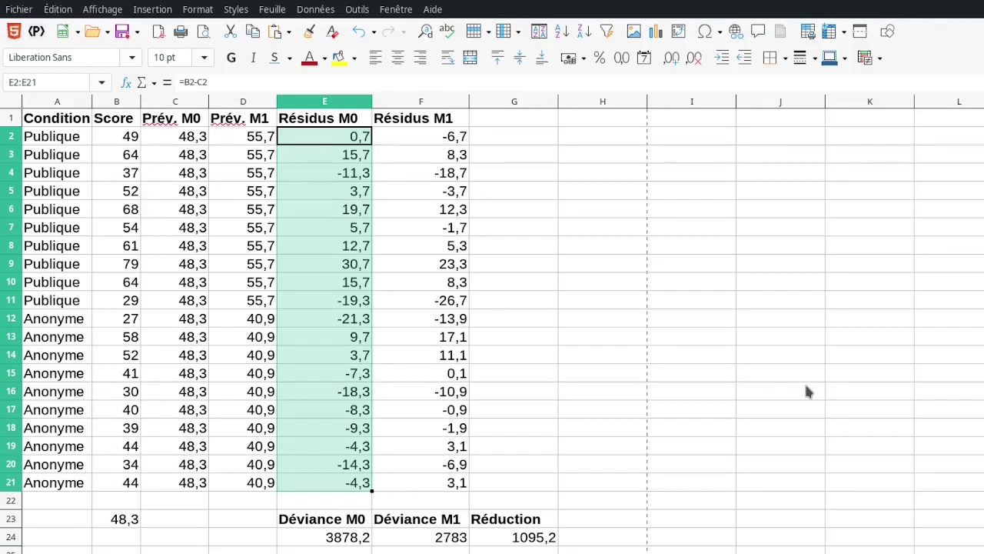
left_click(343, 537)
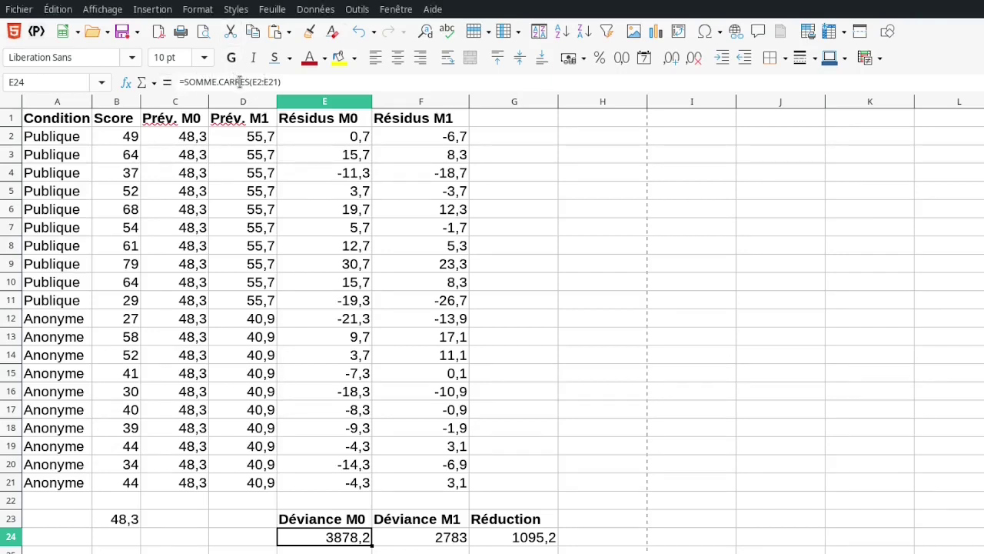
left_click(321, 138)
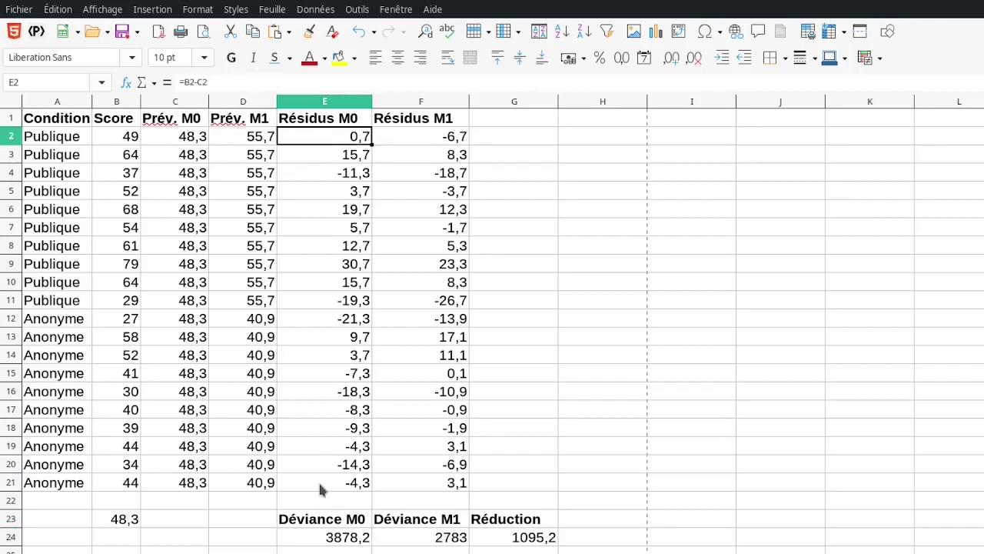
left_click(321, 488)
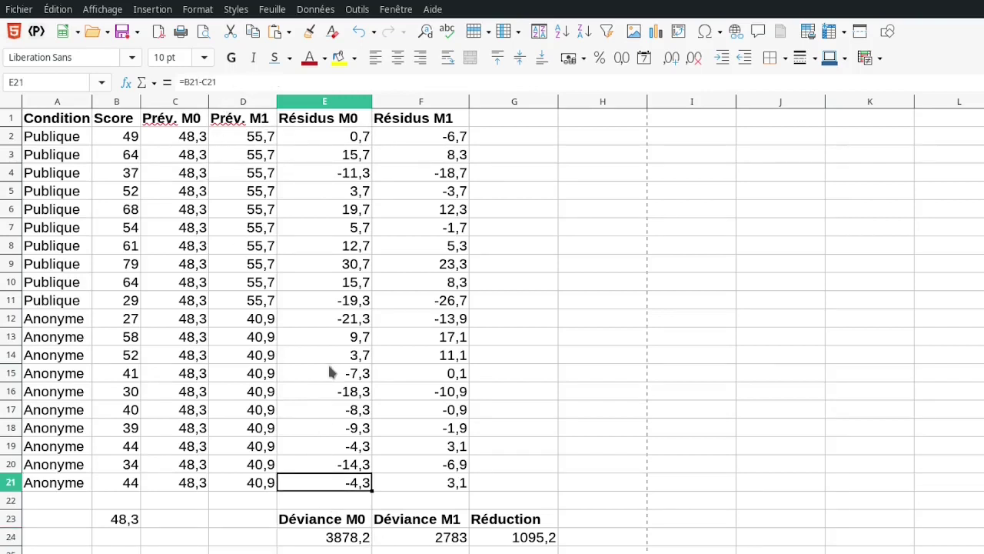
left_click(332, 539)
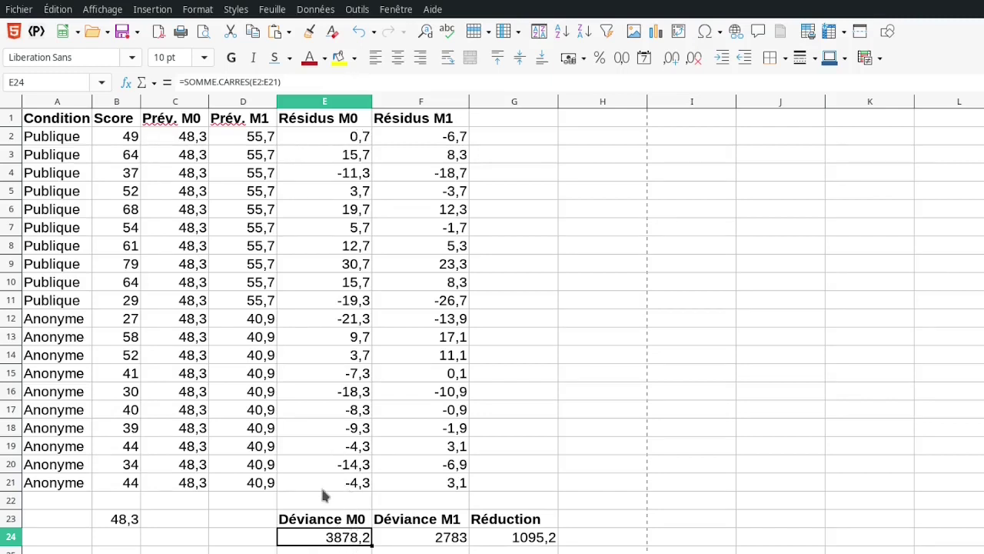
left_click(324, 523)
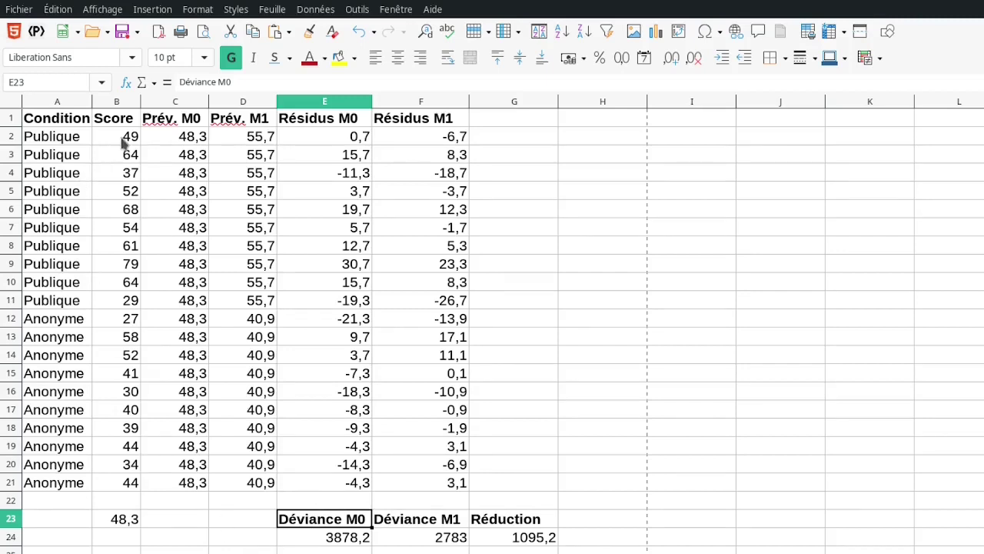
- Compare the scores in B2:B21 with the M0 predictions in C2:C21 and relate them to Déviance M0 in E24
left_click_drag(127, 139, 112, 489)
left_click_drag(198, 138, 200, 480)
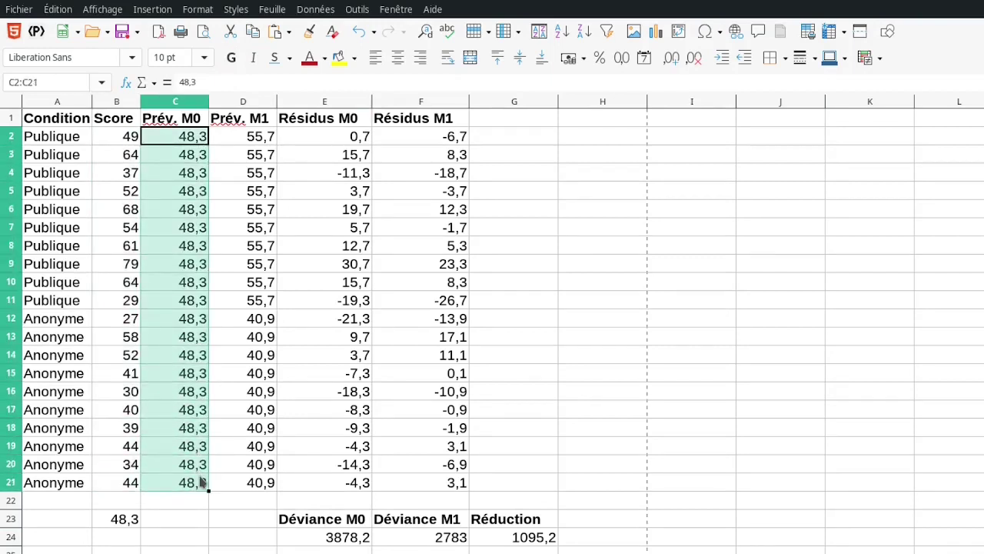
left_click(356, 541)
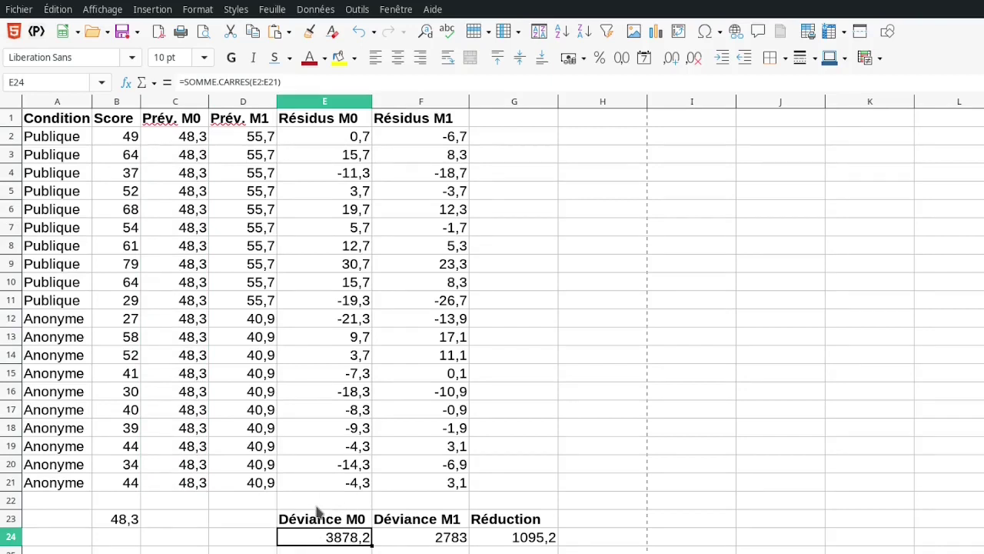
- Examine the Résidus M1 values in F2:F21 and the Déviance M1 sum-of-squares formula in F24
left_click(427, 139)
left_click_drag(427, 140, 438, 484)
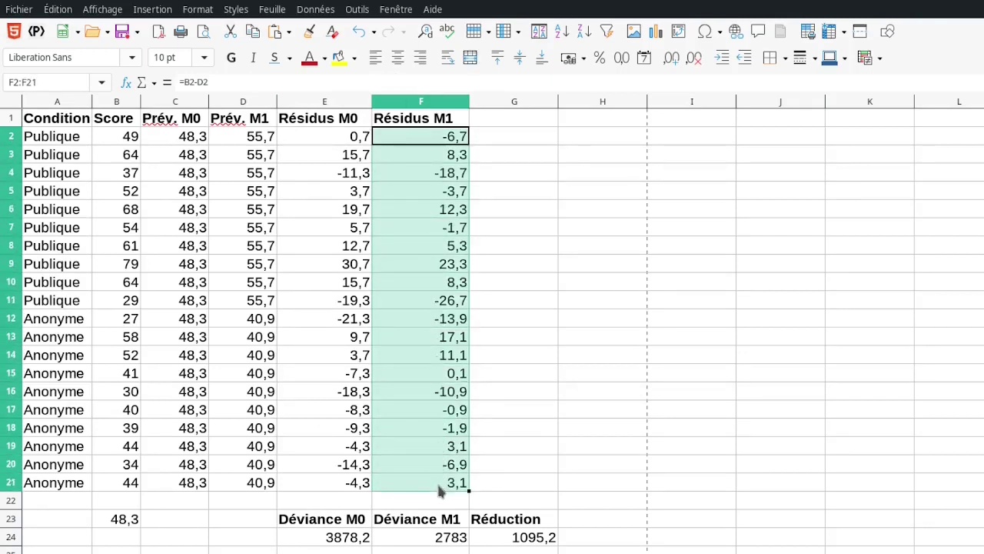
left_click(443, 538)
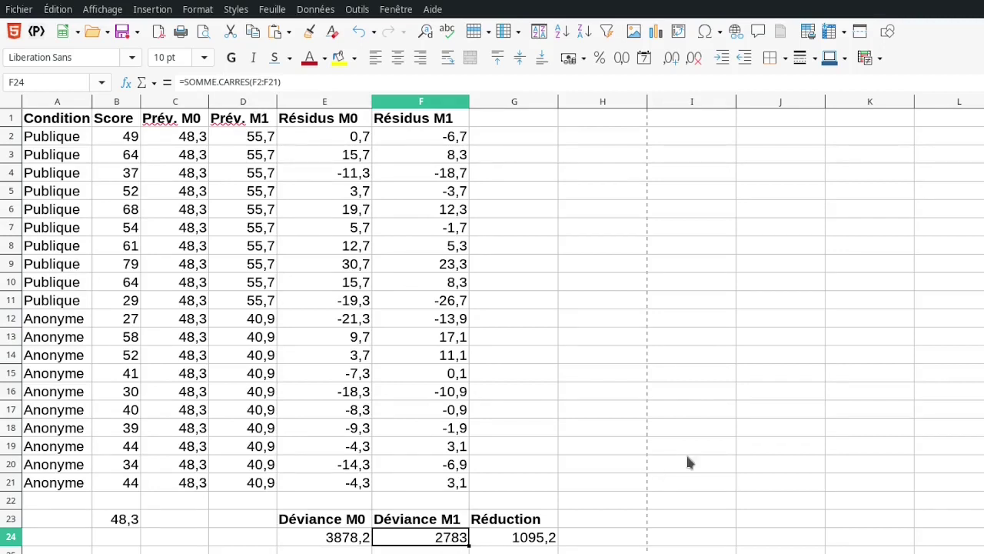
- Inspect the Réduction formula in G24 and compare the Déviance M0 and Déviance M1 cells, E24 and F24, that it subtracts
left_click(353, 539)
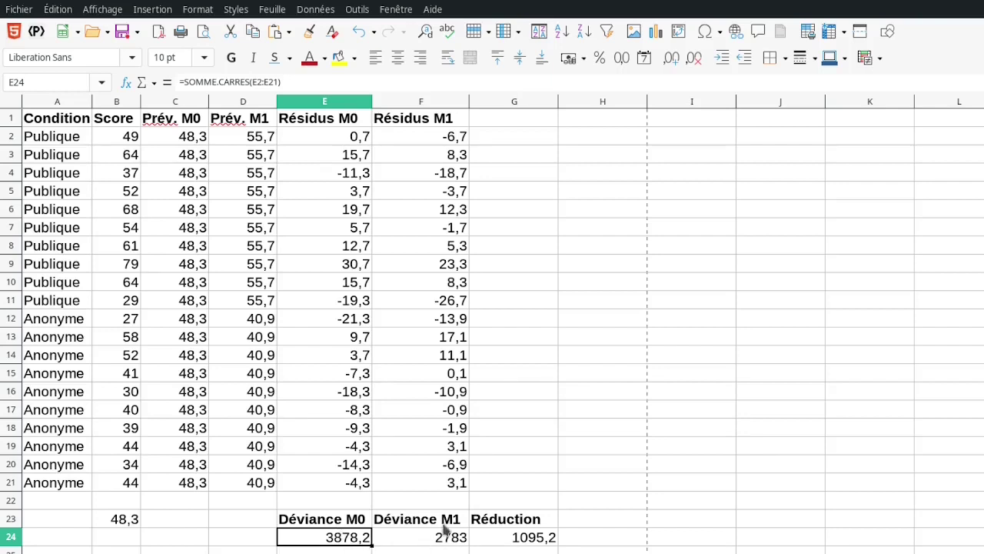
left_click(538, 543)
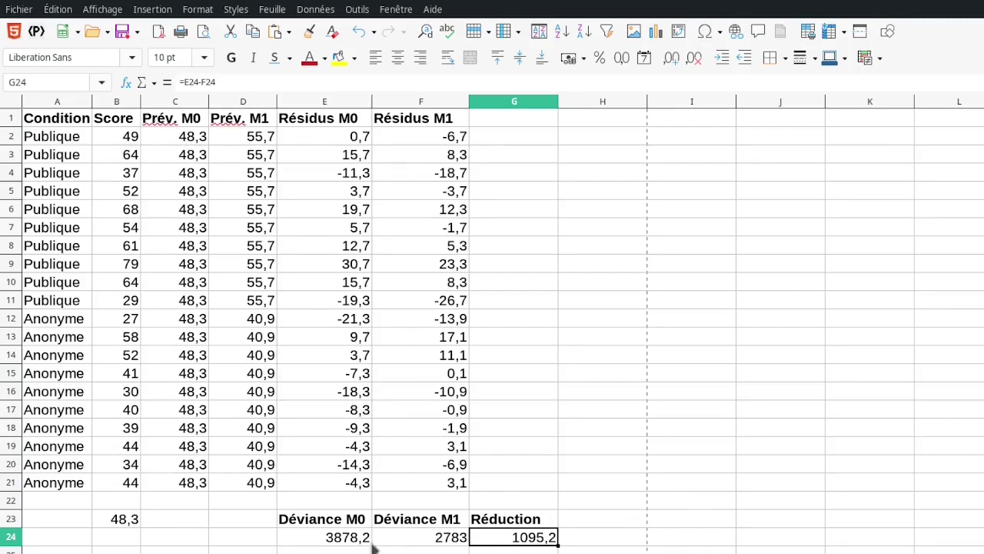
left_click(342, 544)
left_click(400, 544)
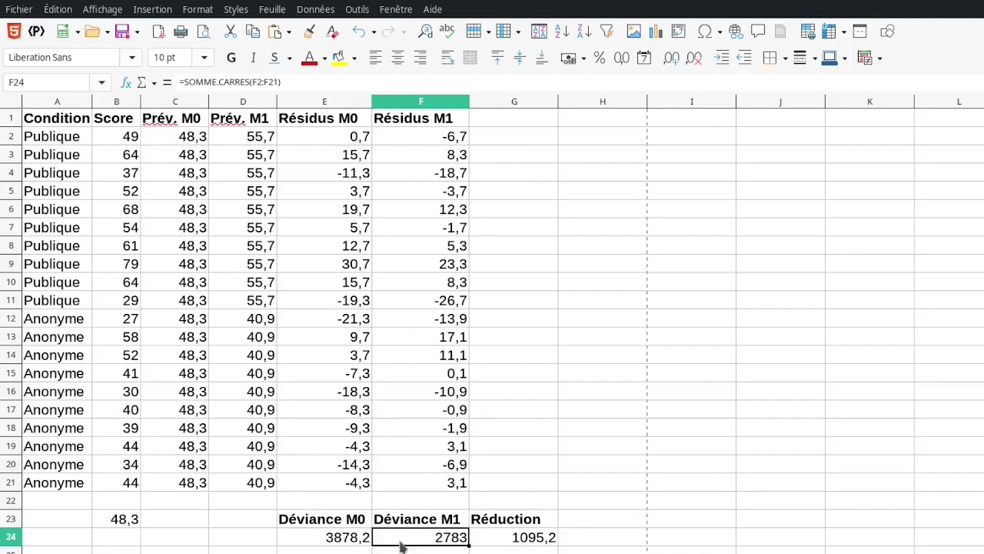
left_click(531, 542)
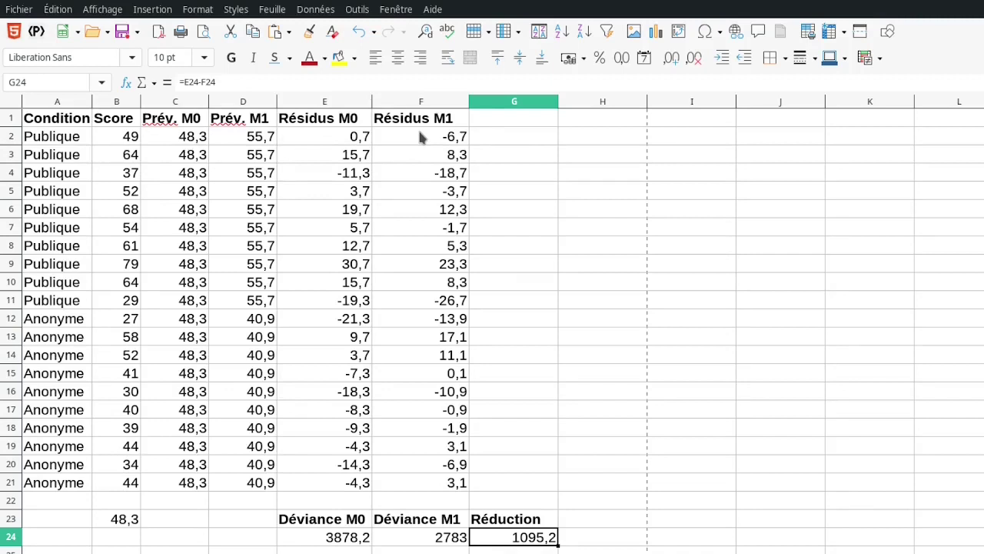
- Relate the M1 predictions in D2:D21 and M0 predictions in C2:C21 to their deviances in F24 and E24 and the Réduction in G24
left_click_drag(260, 136, 252, 481)
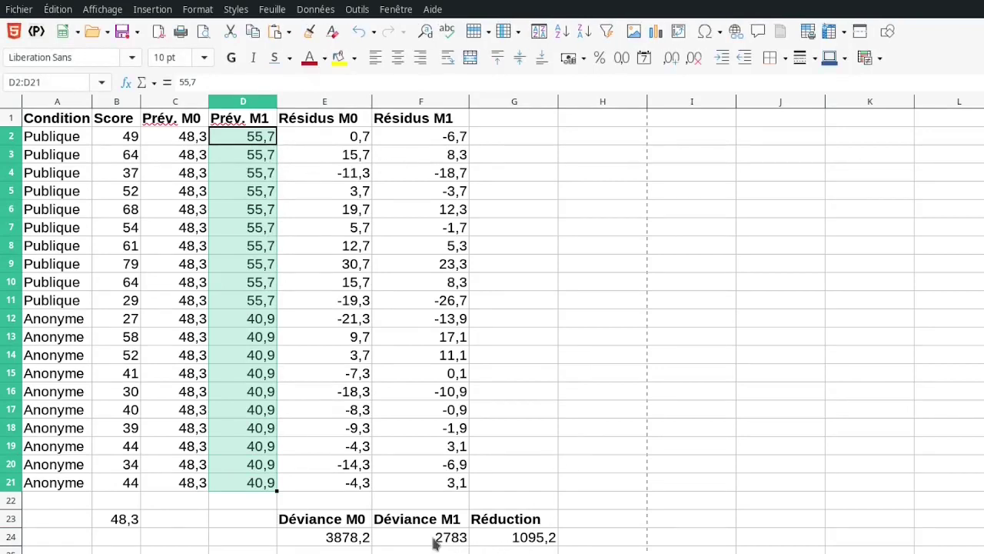
left_click(348, 538)
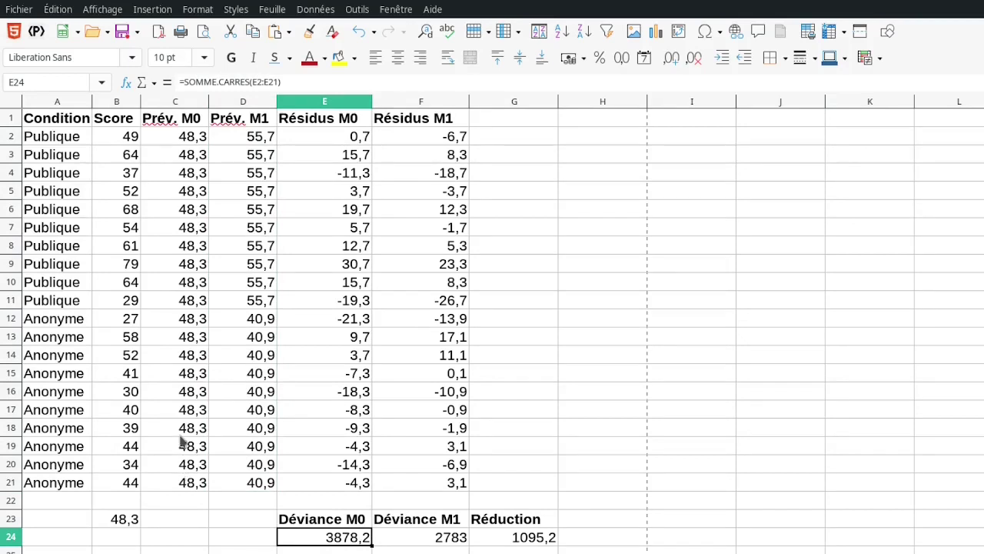
left_click_drag(193, 136, 196, 486)
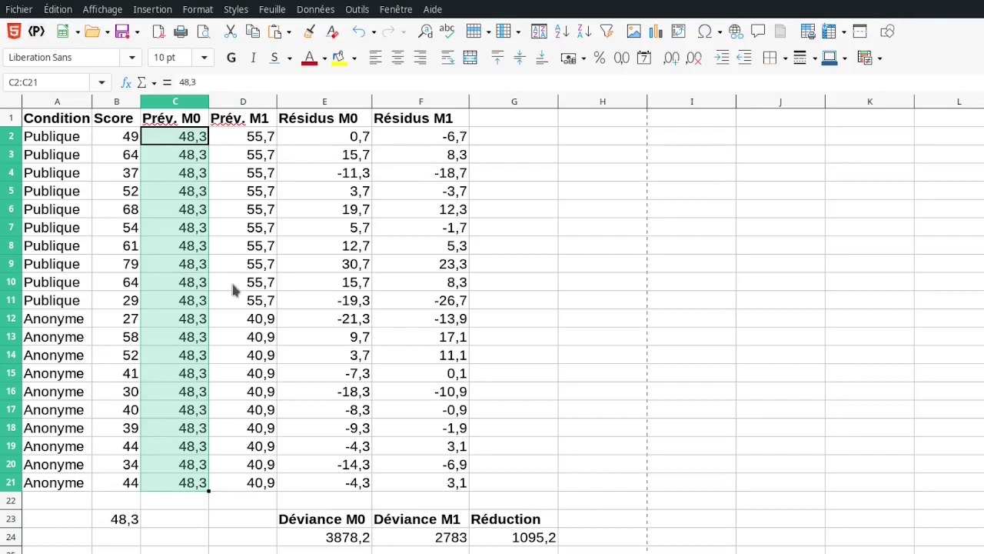
left_click(446, 542)
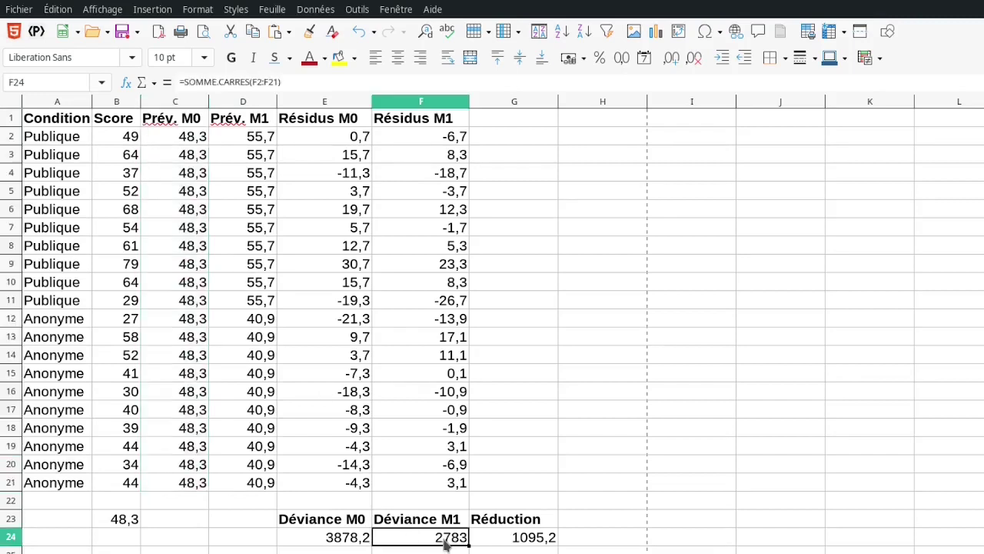
left_click(336, 542)
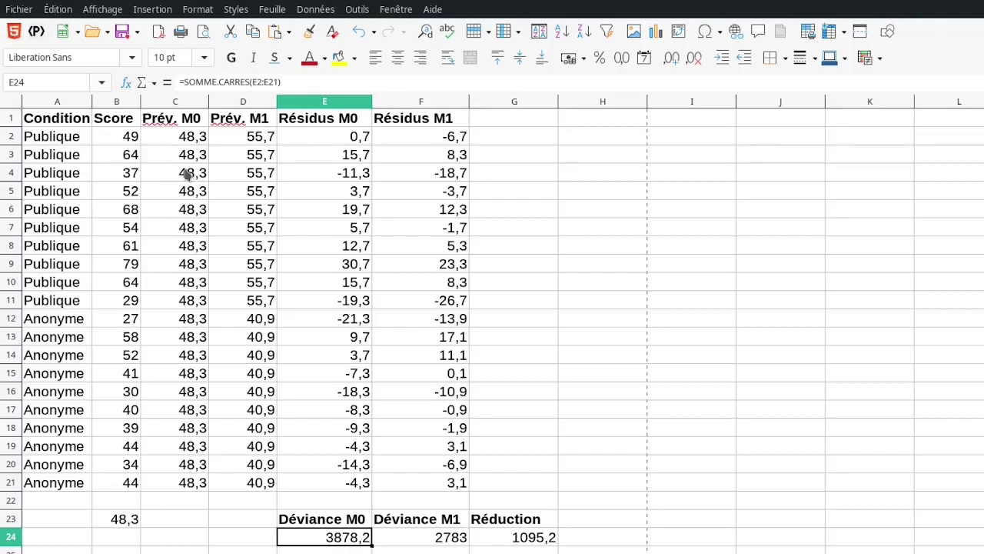
left_click(536, 543)
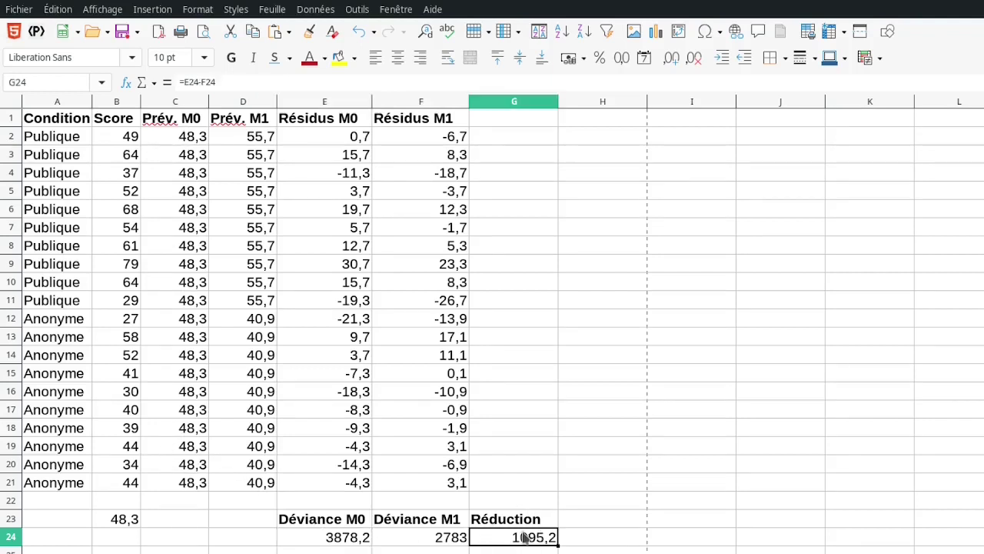